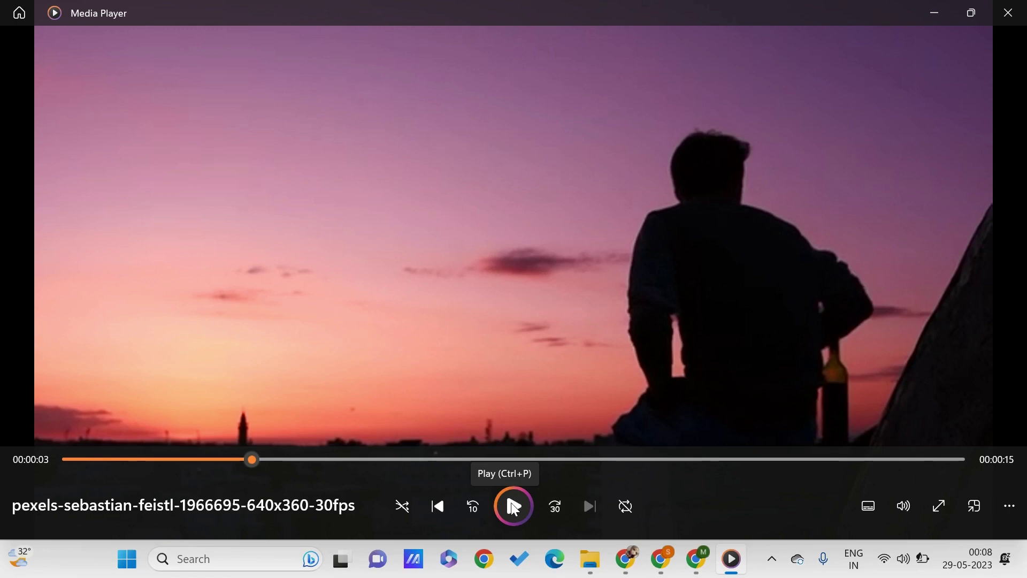
Play the sunset clip and confirm its 640x360, 29.97 fps media details
left_click(511, 502)
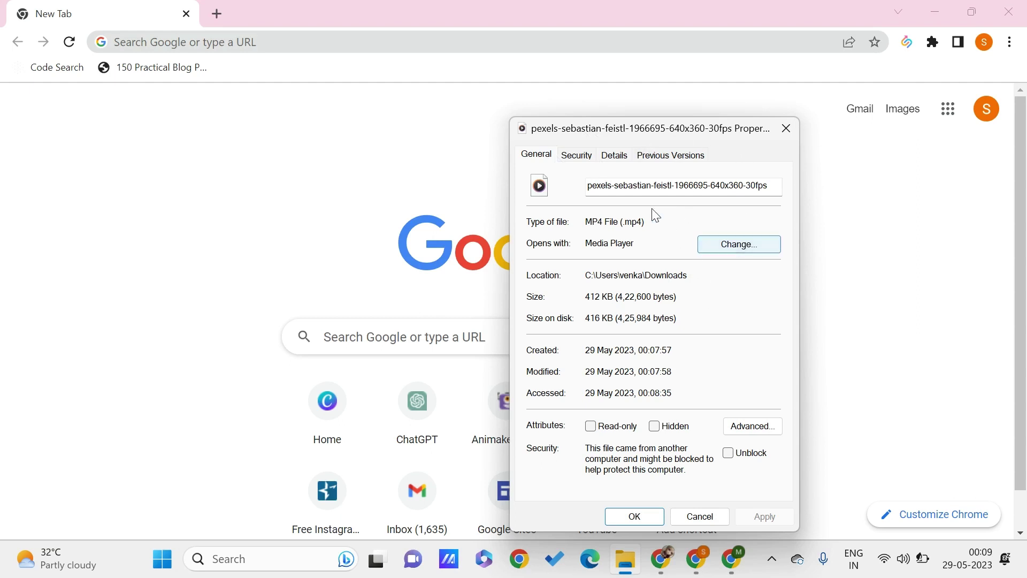
left_click(613, 155)
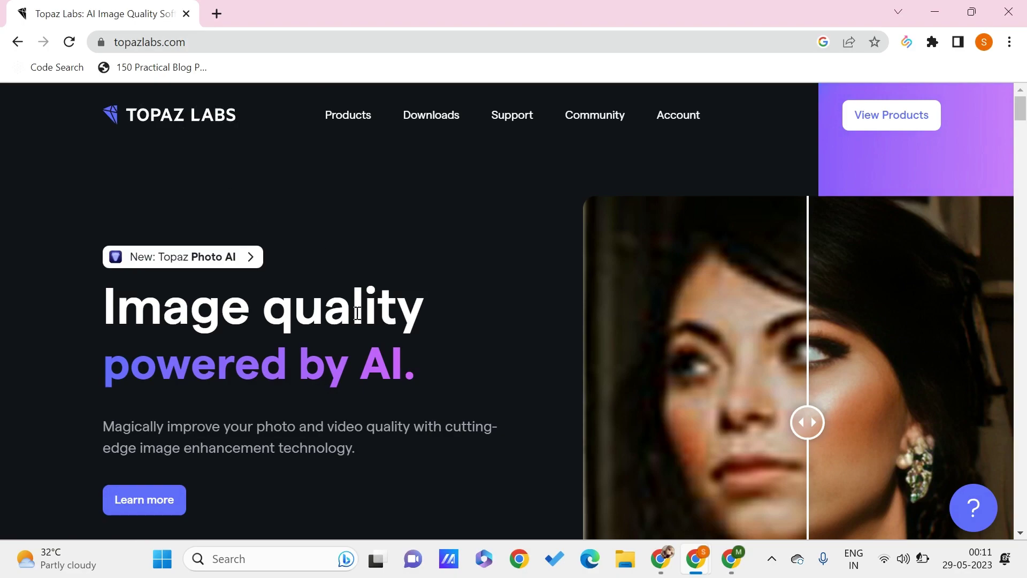
scroll(356, 311, "down", 2)
scroll(355, 311, "down", 2)
scroll(356, 310, "down", 2)
scroll(357, 321, "down", 2)
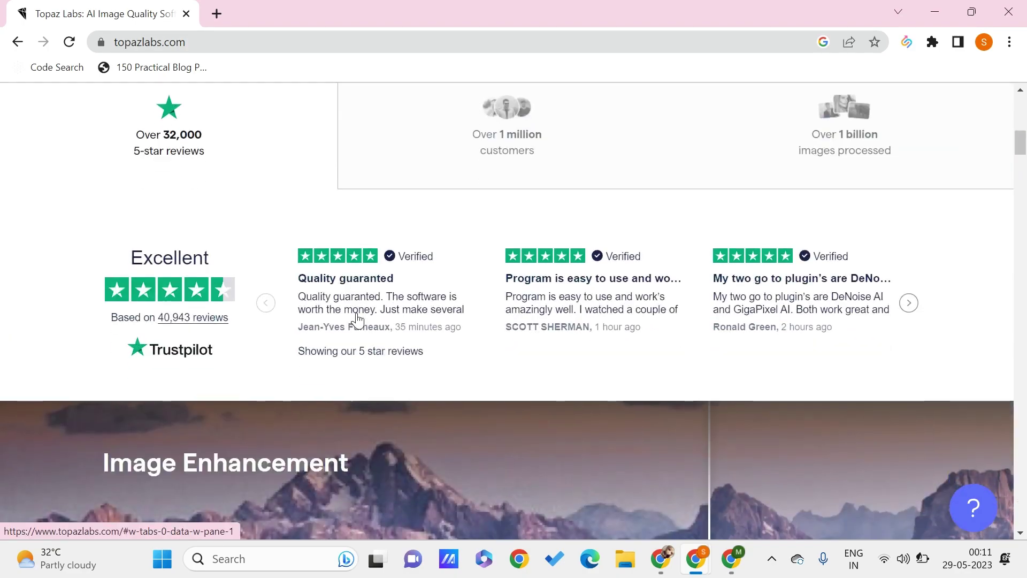
scroll(357, 320, "down", 4)
scroll(357, 320, "down", 4)
scroll(357, 320, "down", 4)
scroll(358, 314, "down", 4)
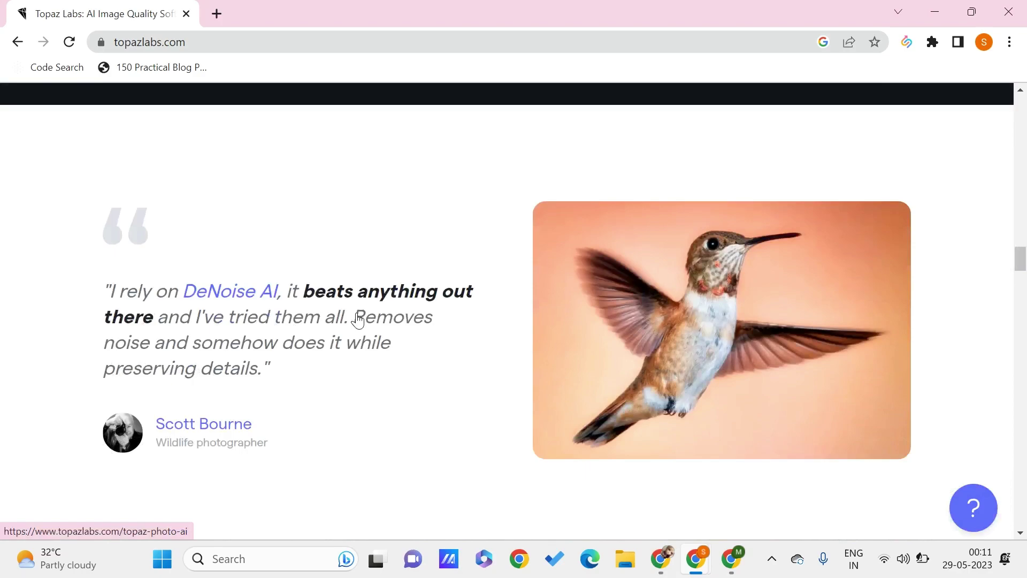
scroll(359, 313, "down", 4)
scroll(358, 313, "down", 4)
scroll(358, 313, "down", 4)
scroll(357, 314, "down", 5)
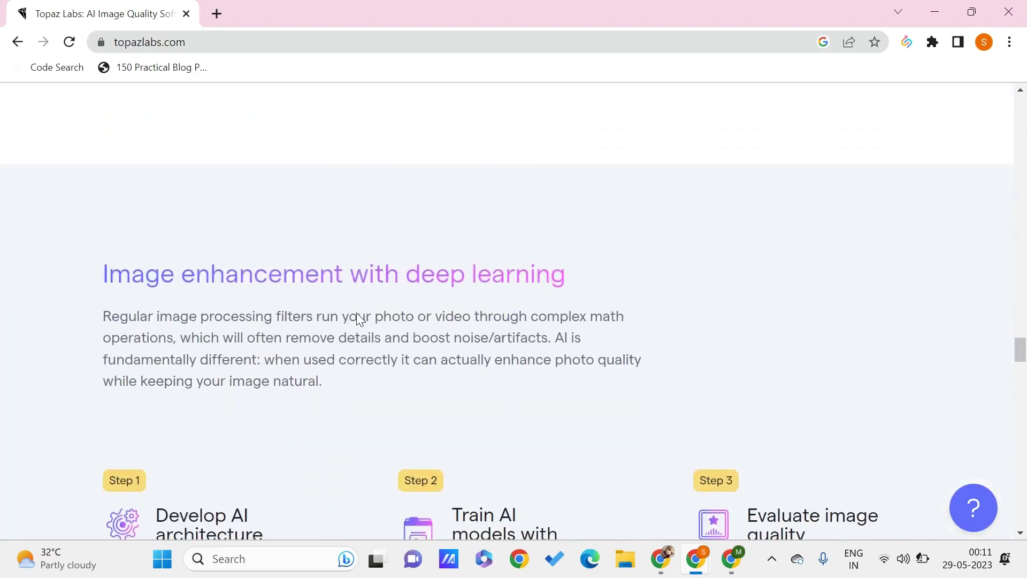
scroll(356, 317, "down", 3)
scroll(357, 318, "down", 3)
scroll(357, 319, "up", 2)
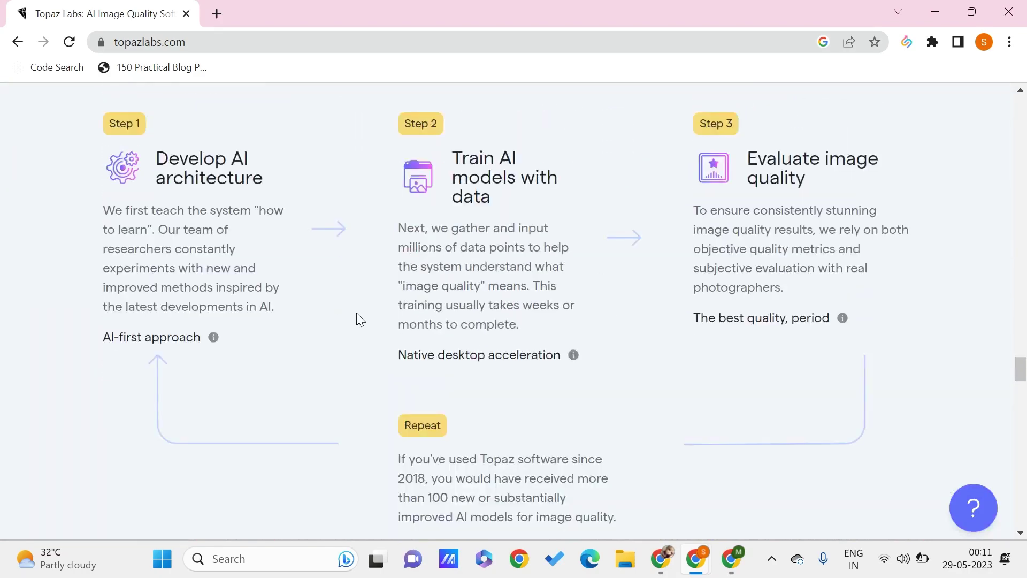
scroll(356, 319, "up", 5)
scroll(357, 318, "up", 4)
scroll(358, 320, "up", 3)
scroll(358, 320, "up", 2)
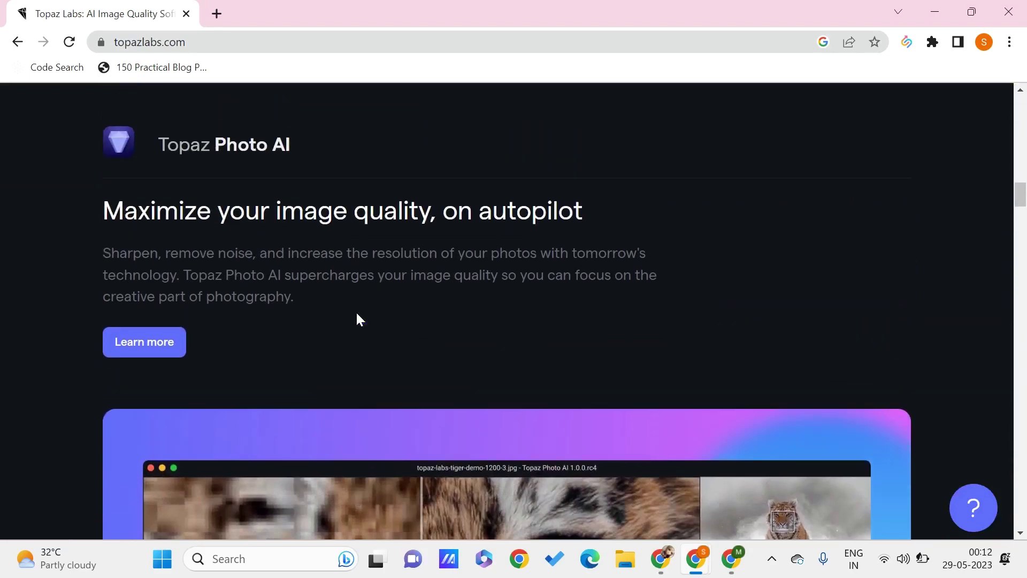
scroll(359, 319, "up", 5)
scroll(357, 313, "up", 5)
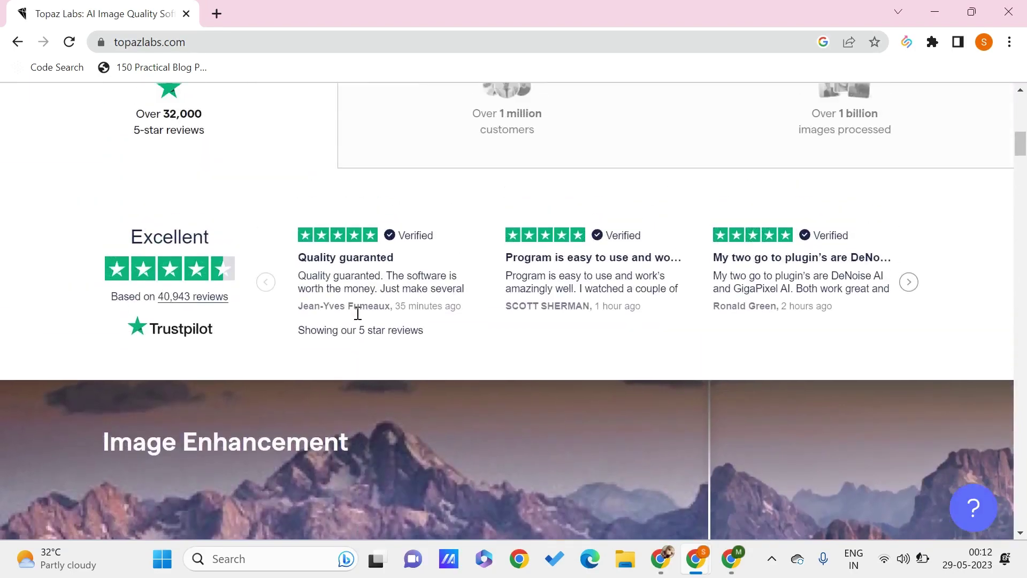
scroll(358, 315, "up", 2)
scroll(358, 319, "up", 5)
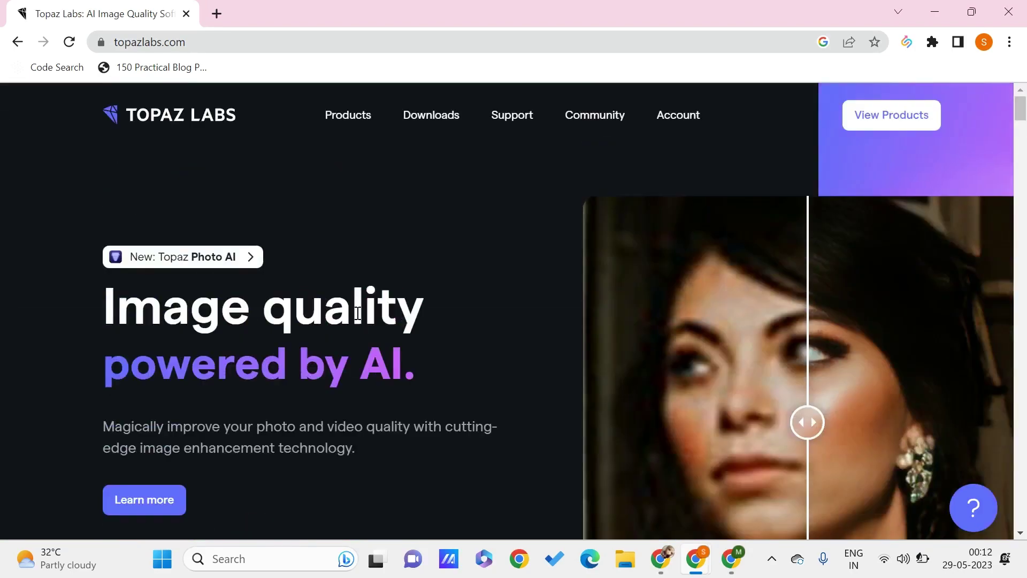
Download the Topaz Video AI Windows installer from the Topaz Labs downloads page
left_click(429, 133)
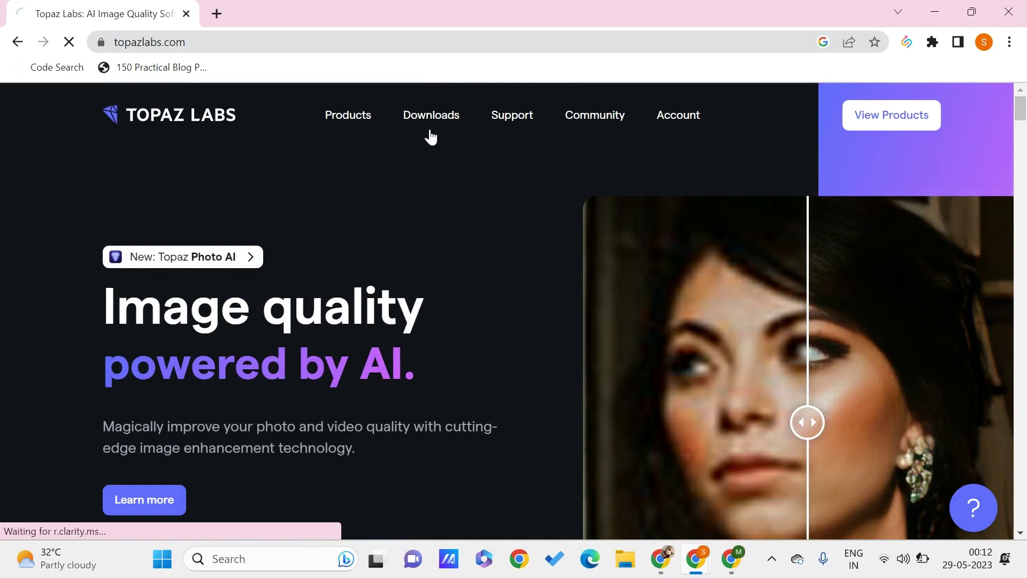
scroll(378, 356, "down", 3)
scroll(378, 355, "up", 3)
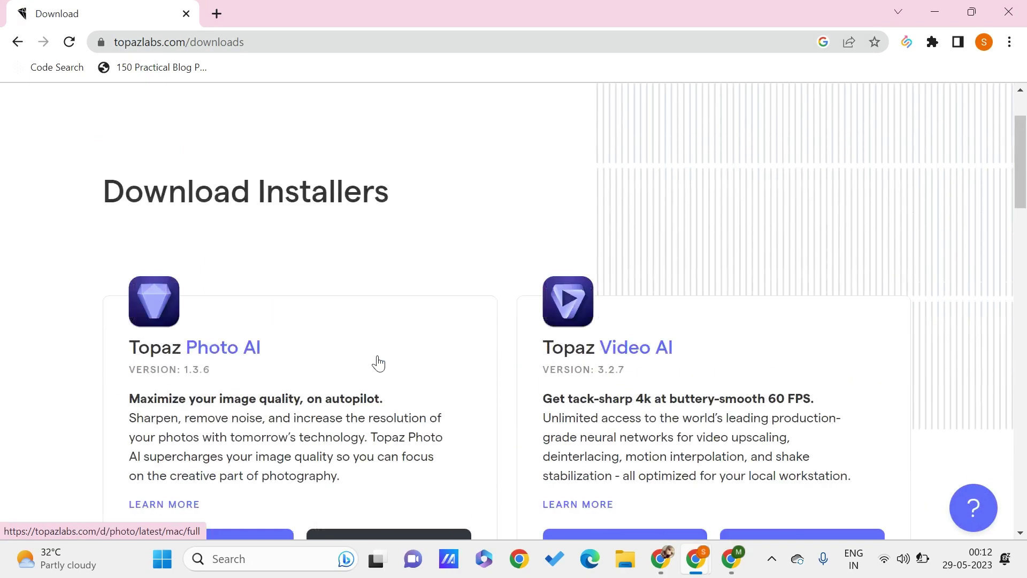
scroll(462, 306, "down", 3)
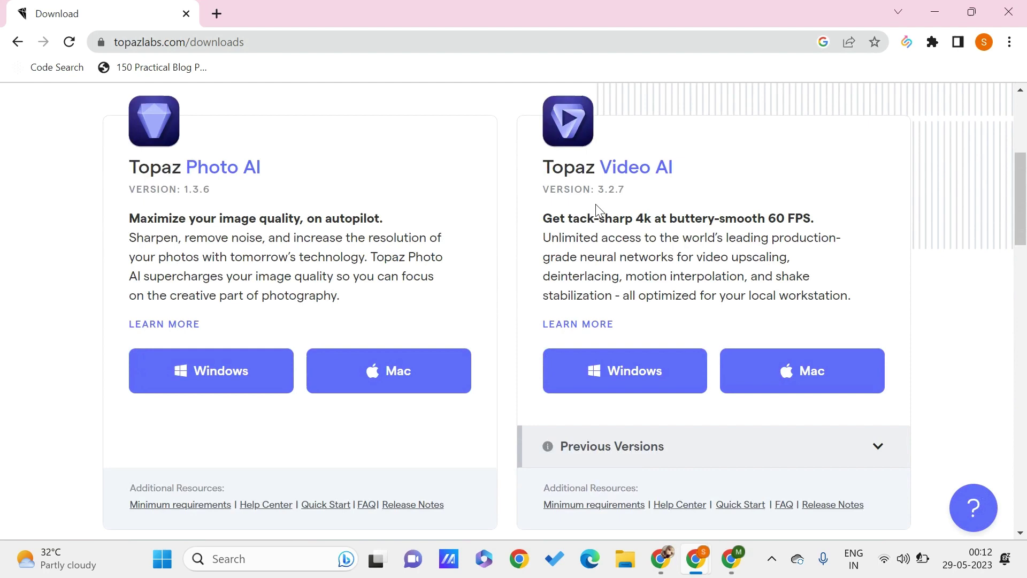
scroll(645, 204, "down", 1)
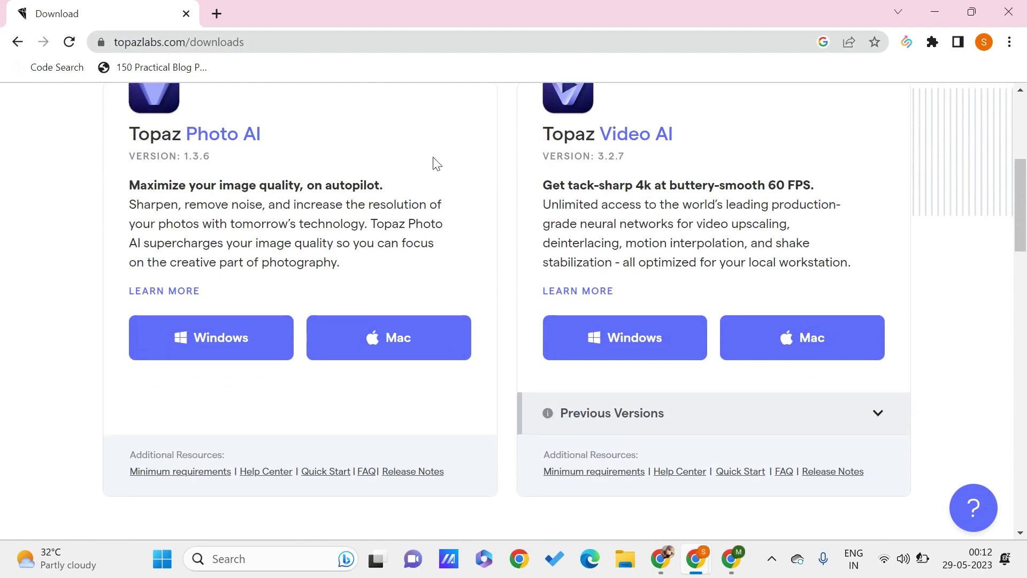
scroll(467, 243, "down", 5)
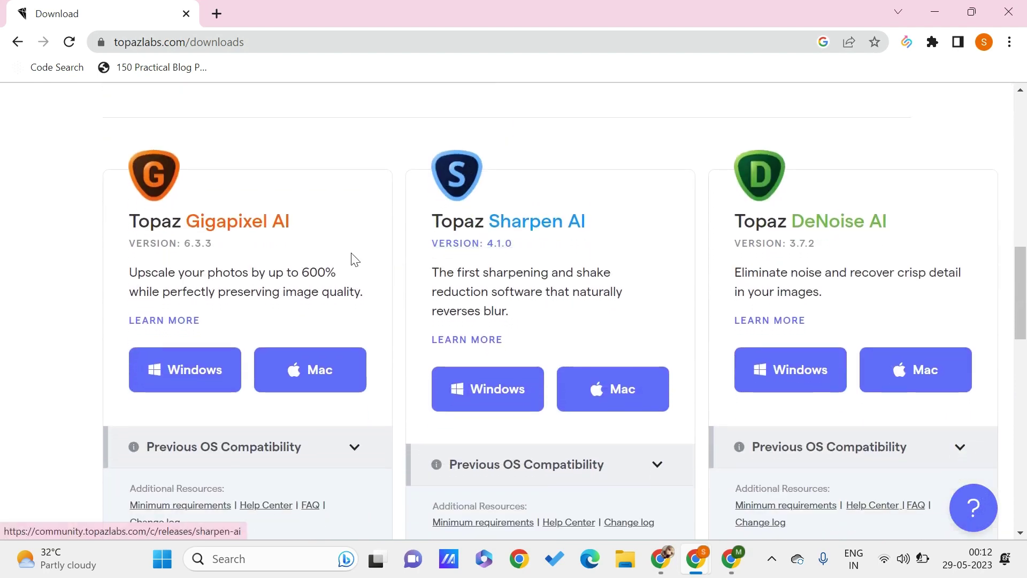
scroll(788, 317, "down", 1)
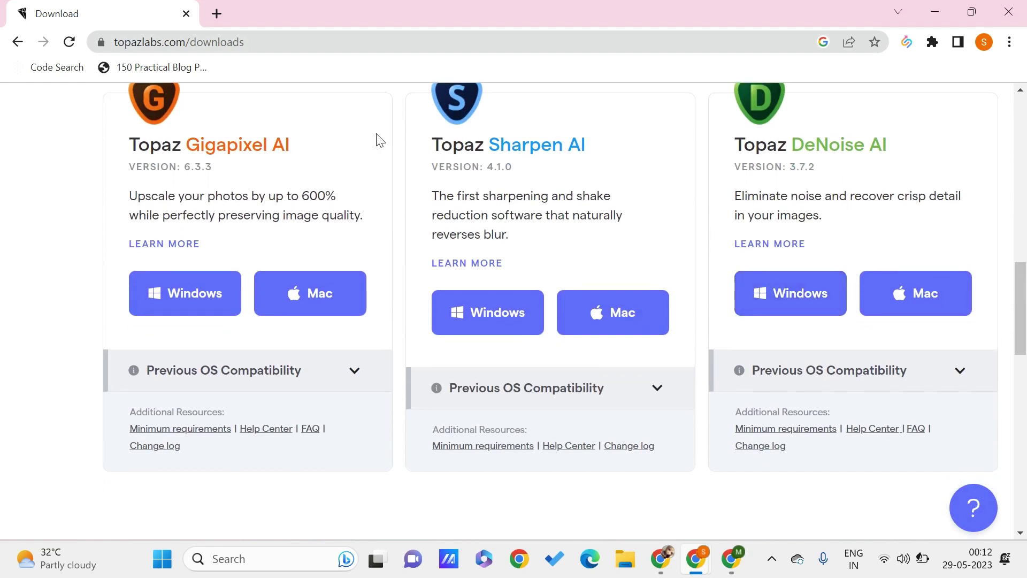
scroll(337, 178, "down", 4)
scroll(338, 178, "up", 5)
scroll(337, 178, "up", 5)
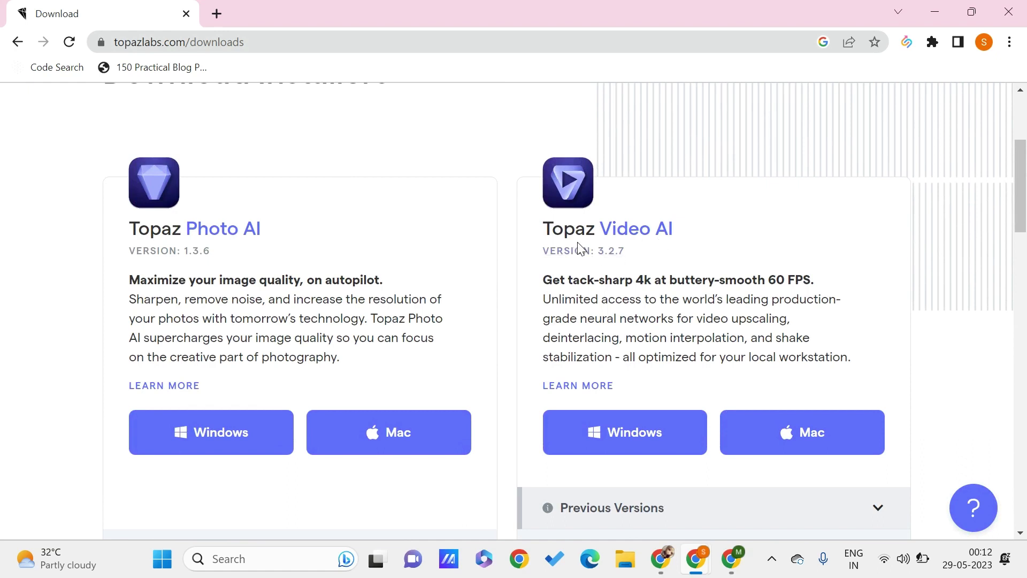
left_click(624, 454)
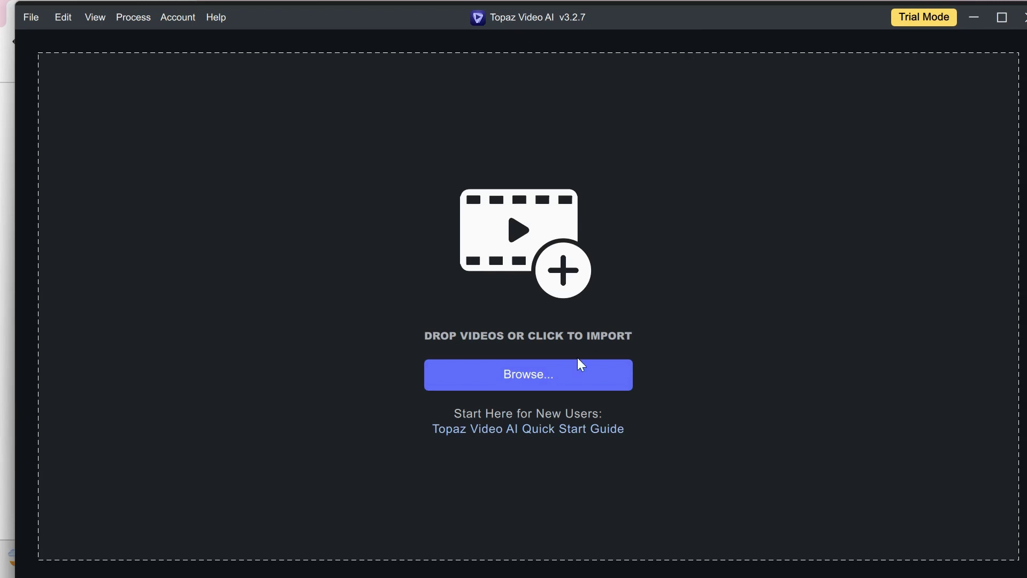
Import the 640x360 sunset clip and play it briefly in the preview
left_click(560, 377)
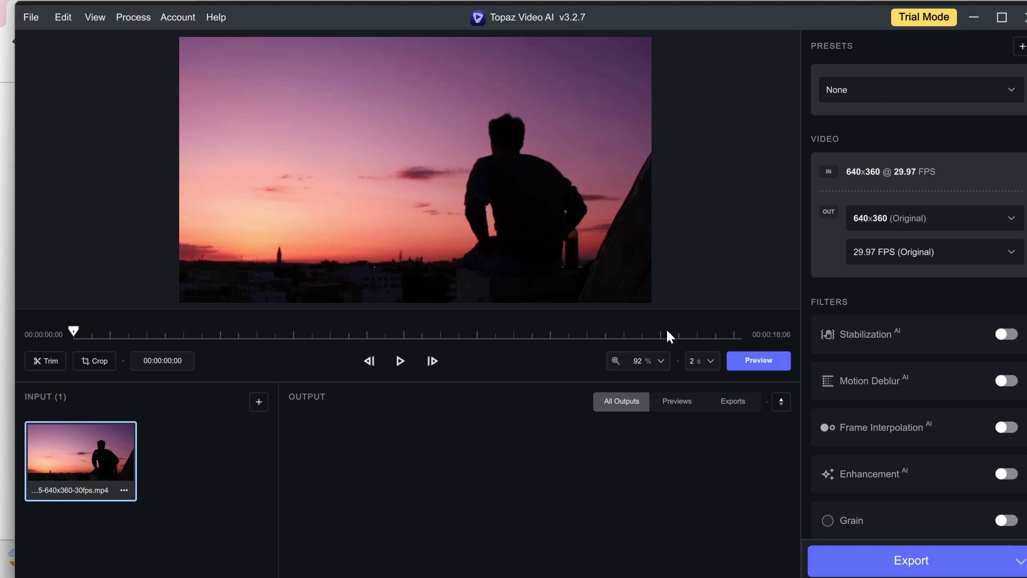
left_click(399, 359)
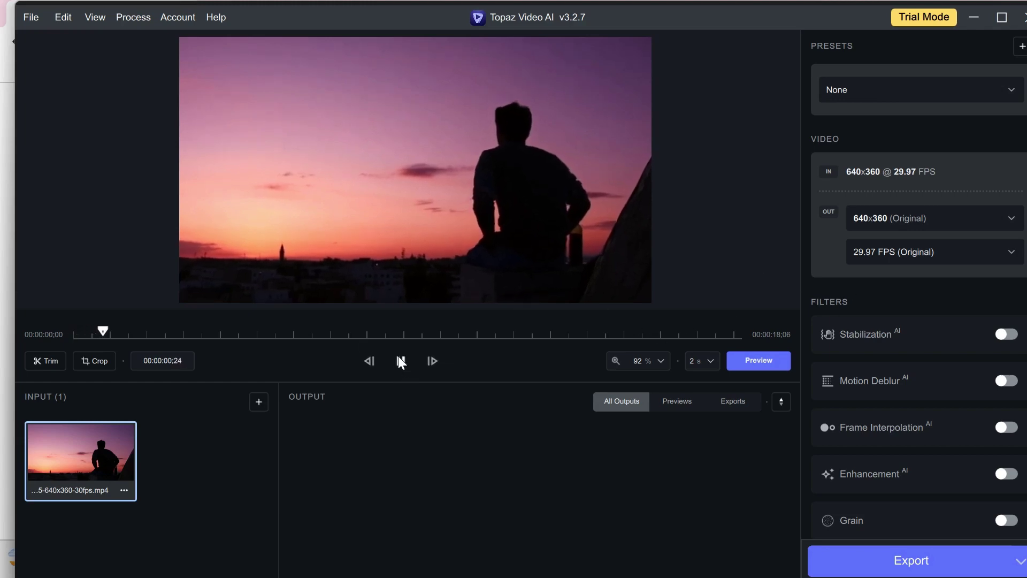
left_click(398, 362)
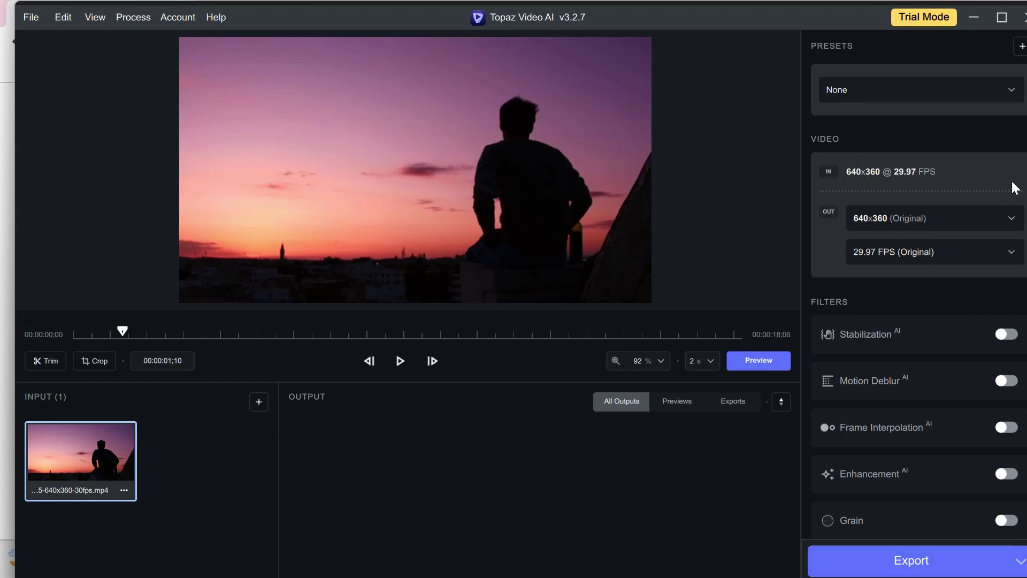
left_click(999, 223)
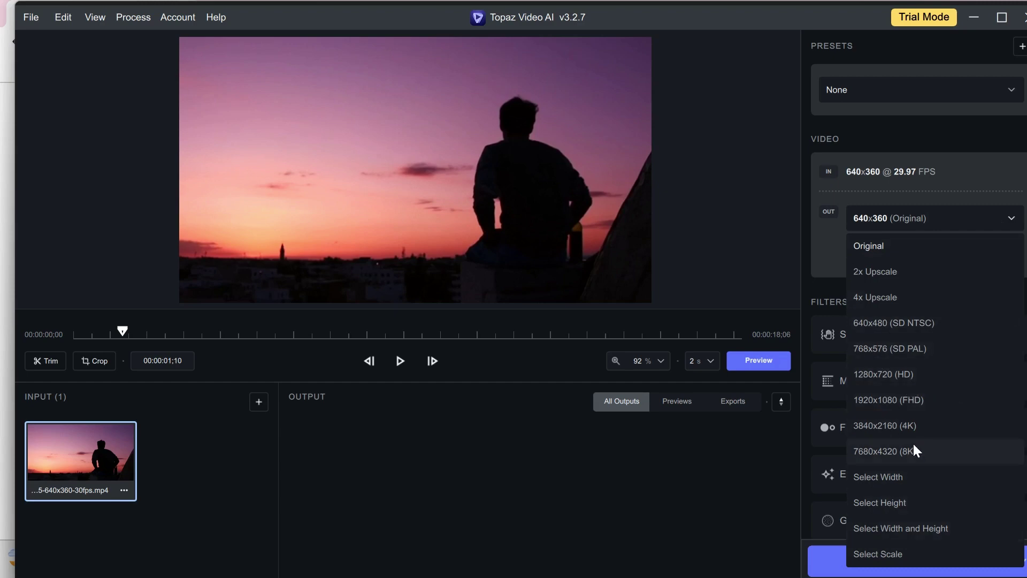
Choose 3840x2160 (4K) as the output resolution, enabling Proteus enhancement
left_click(903, 426)
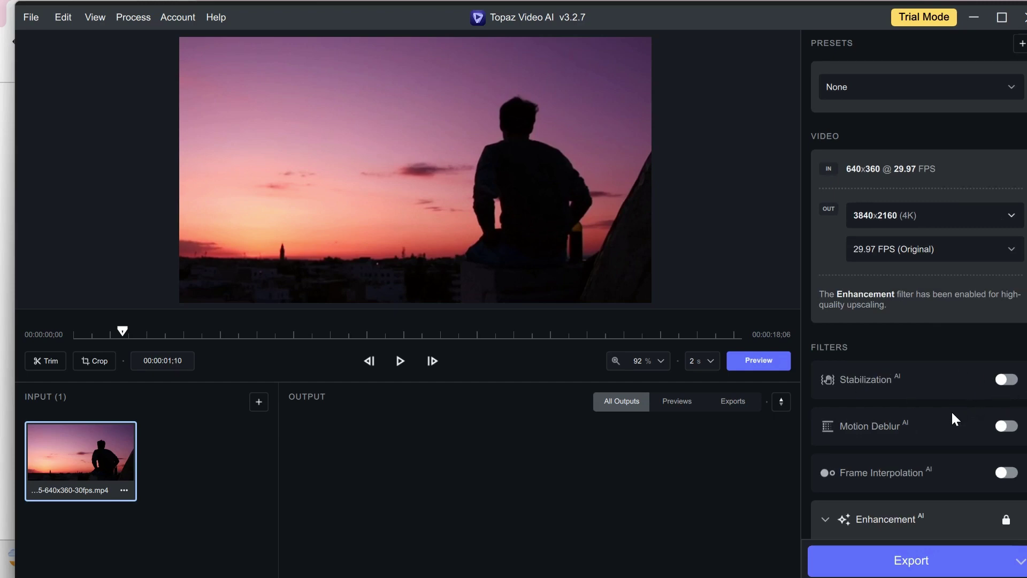
scroll(951, 411, "down", 3)
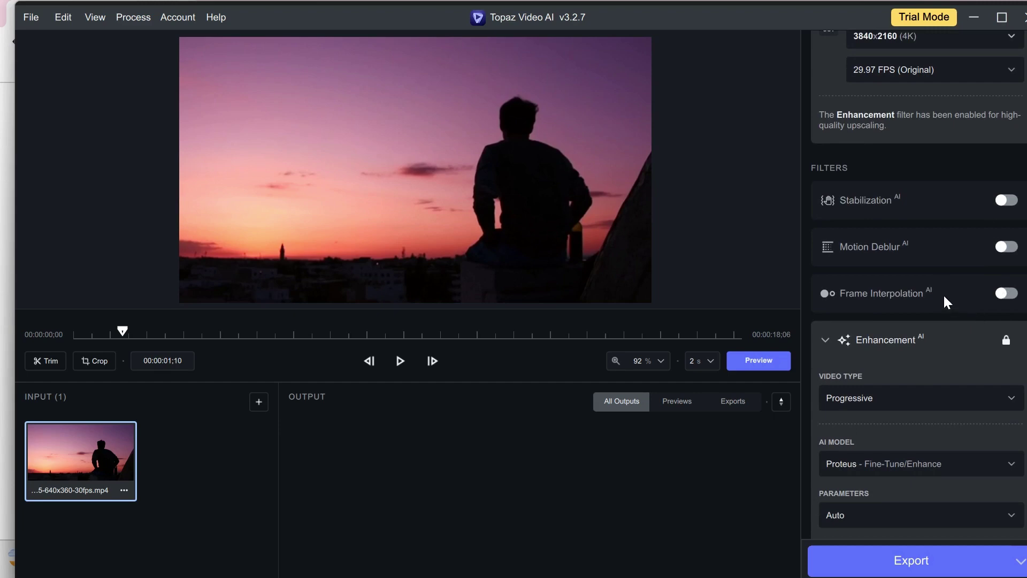
scroll(899, 344, "down", 3)
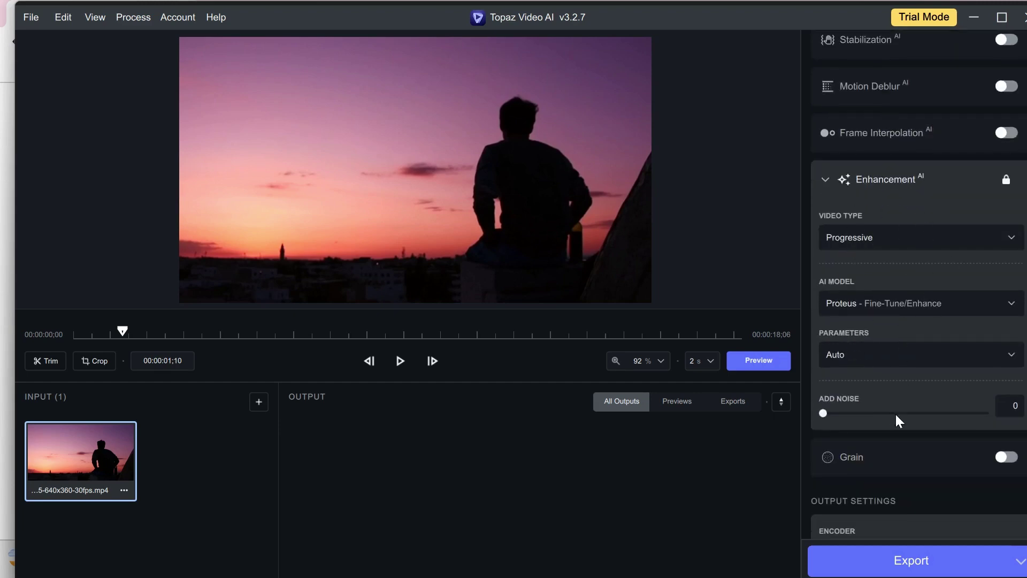
scroll(895, 412, "down", 2)
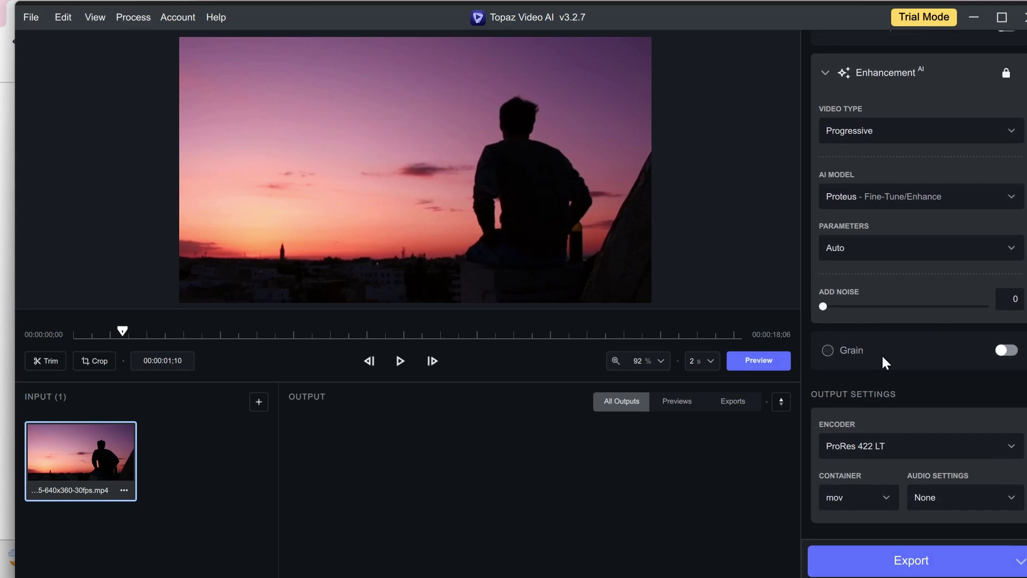
scroll(882, 354, "up", 5)
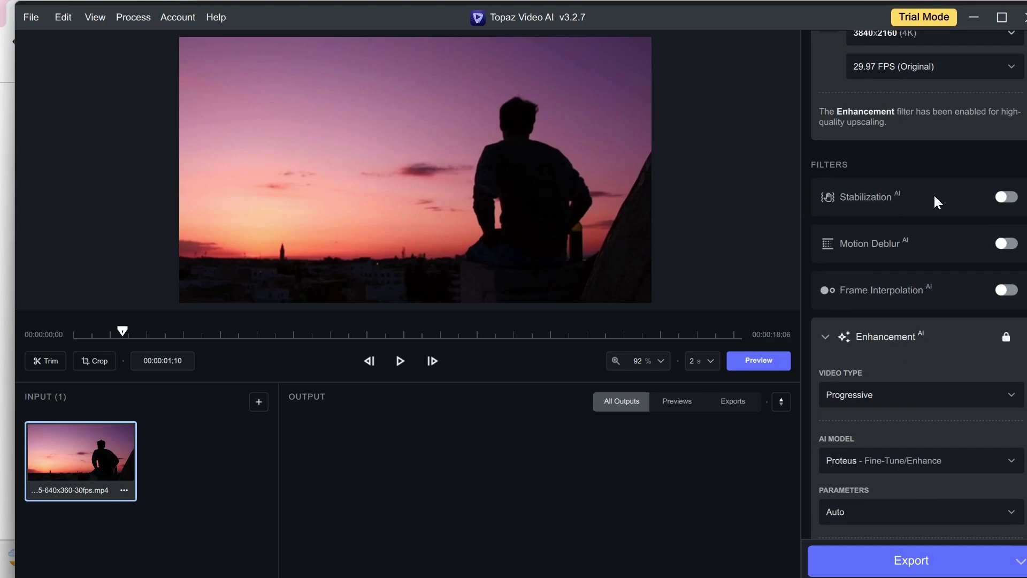
scroll(877, 173, "up", 3)
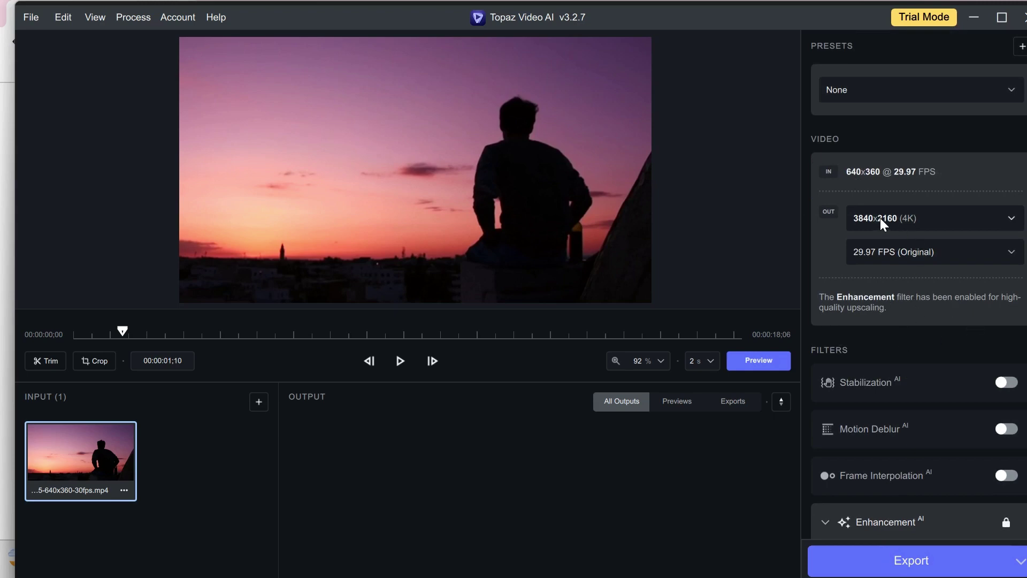
Export the Proteus-enhanced 3840x2160 sunset clip
left_click(888, 562)
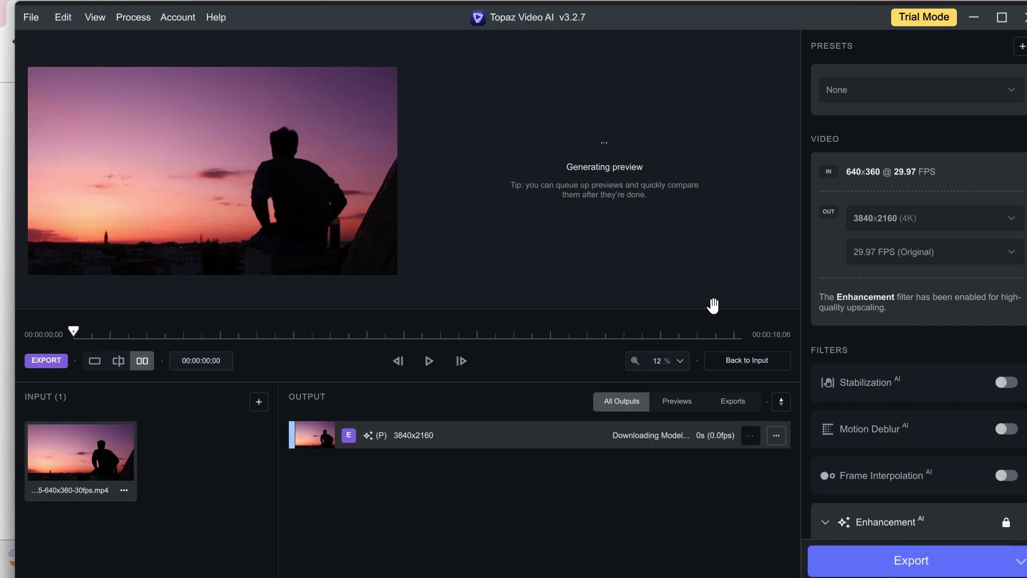